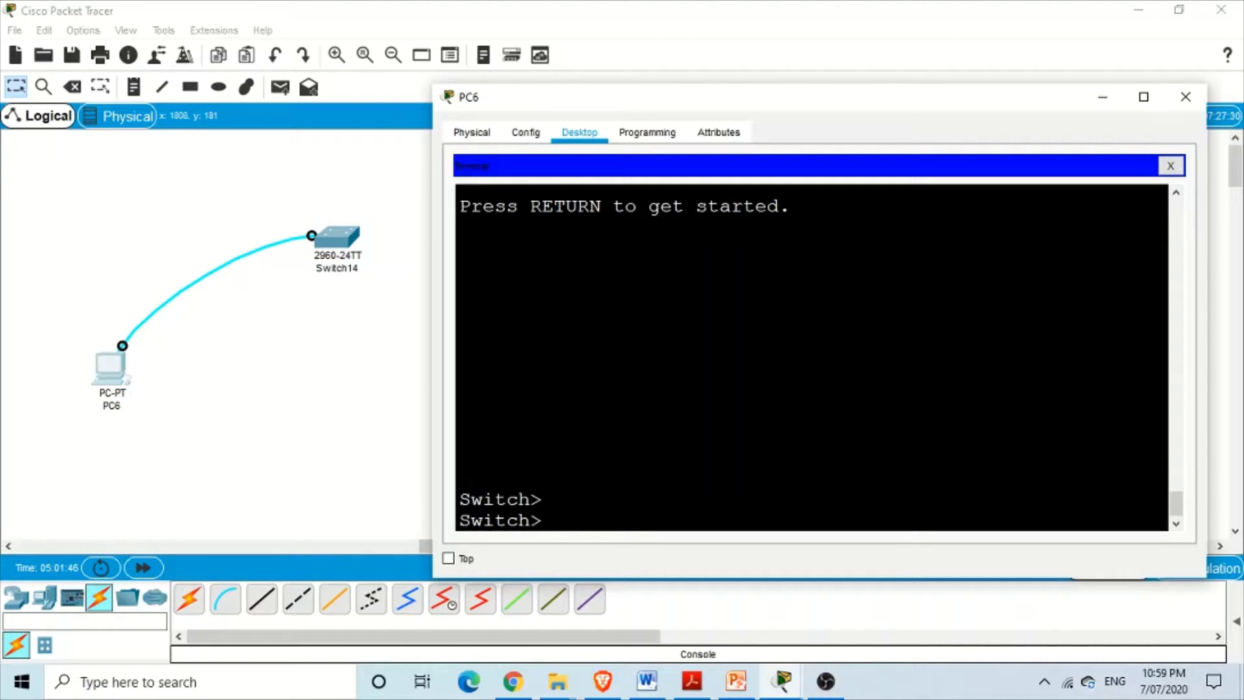
Wake the switch's console session, enter privileged mode and open global configuration with config t.
{"action": "key", "text": "Return"}
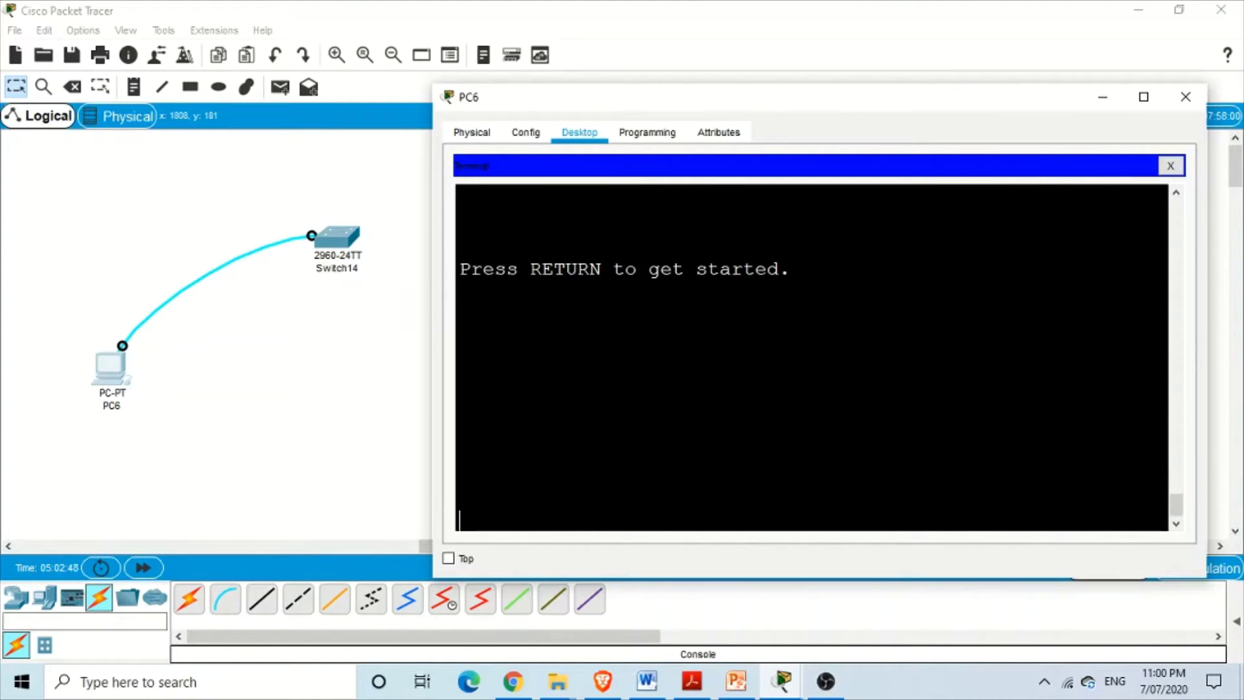
{"action": "key", "text": "Return"}
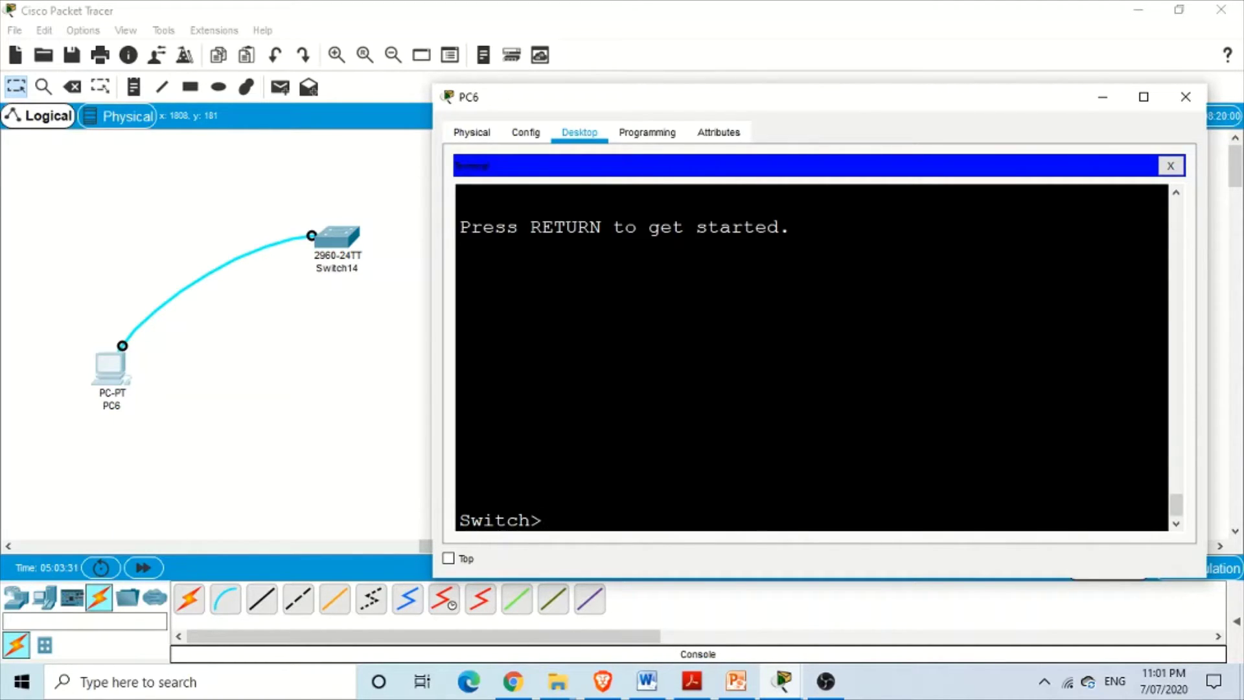
{"action": "type", "text": "en"}
{"action": "key", "text": "Return"}
{"action": "type", "text": "c"}
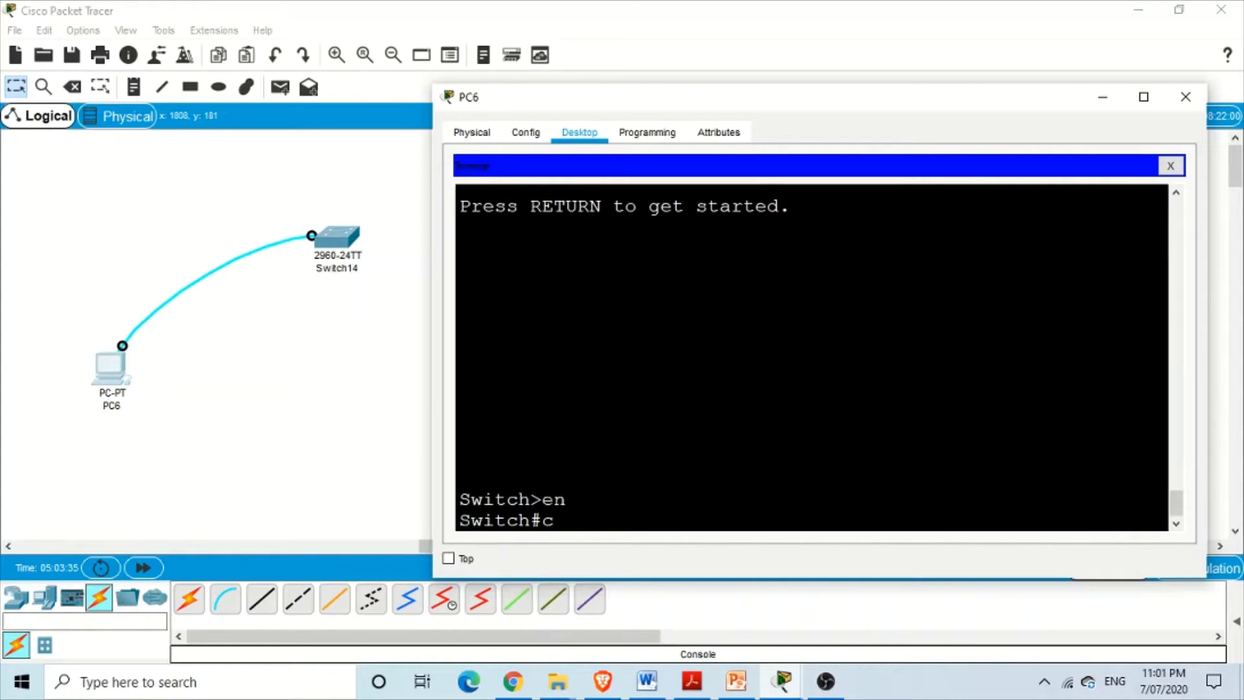
{"action": "type", "text": "onfig t"}
{"action": "key", "text": "Return"}
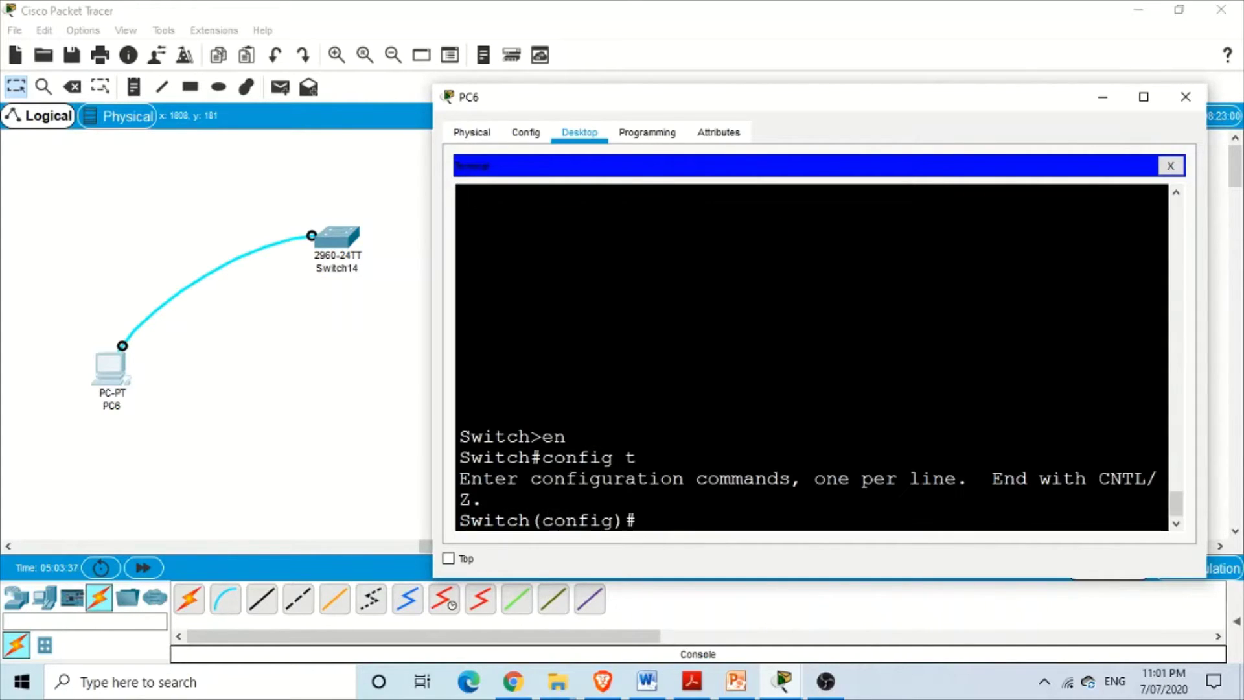
Set the exec-timeout of line console 0 to 0 minutes 10 seconds and exit line configuration mode.
{"action": "type", "text": "line con"}
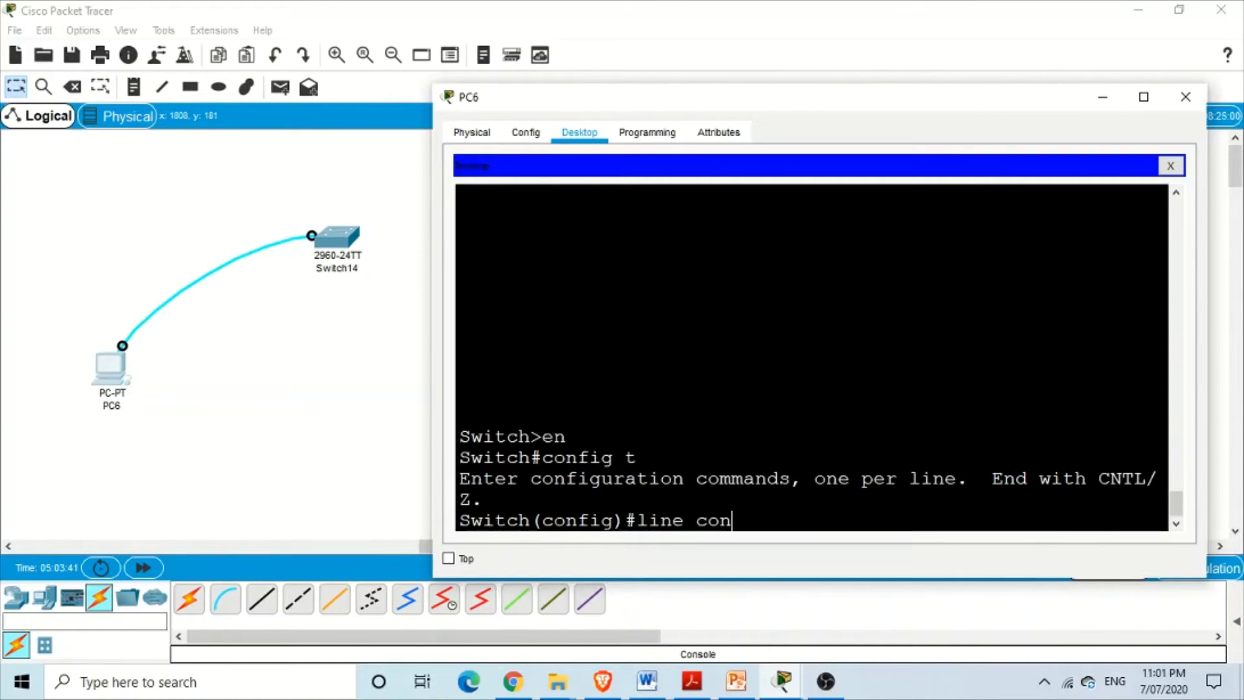
{"action": "key", "text": "Tab"}
{"action": "type", "text": "0"}
{"action": "key", "text": "Return"}
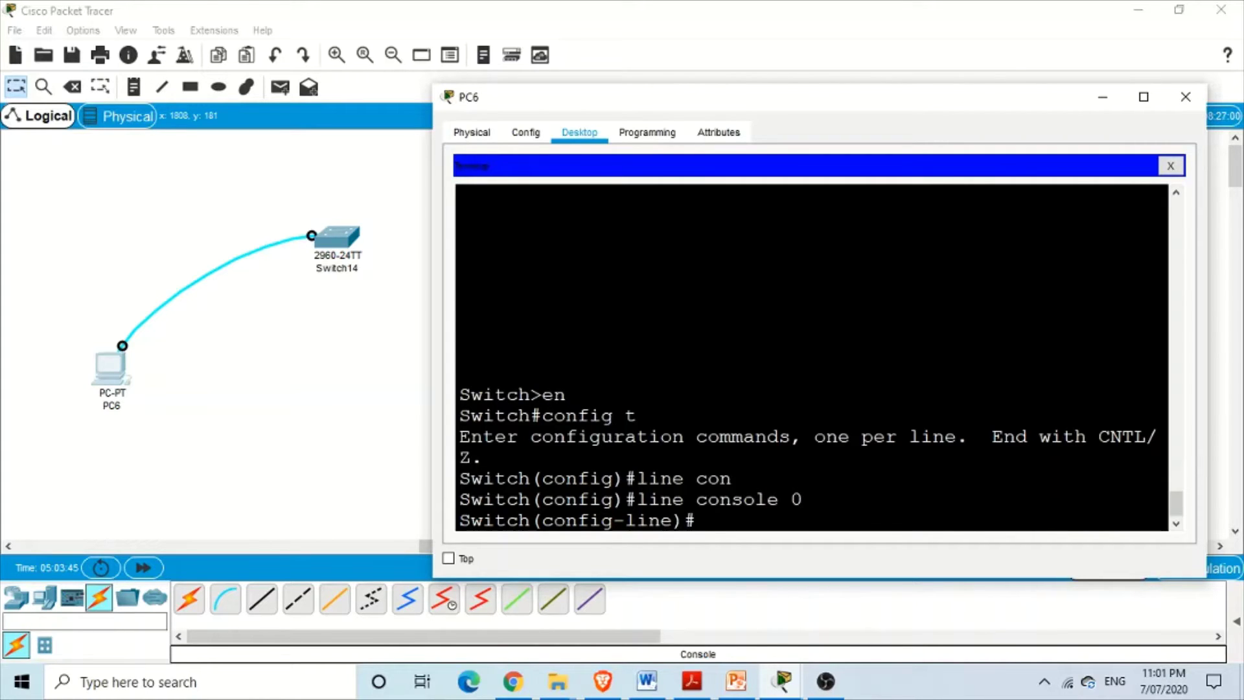
{"action": "type", "text": "exec"}
{"action": "key", "text": "Tab"}
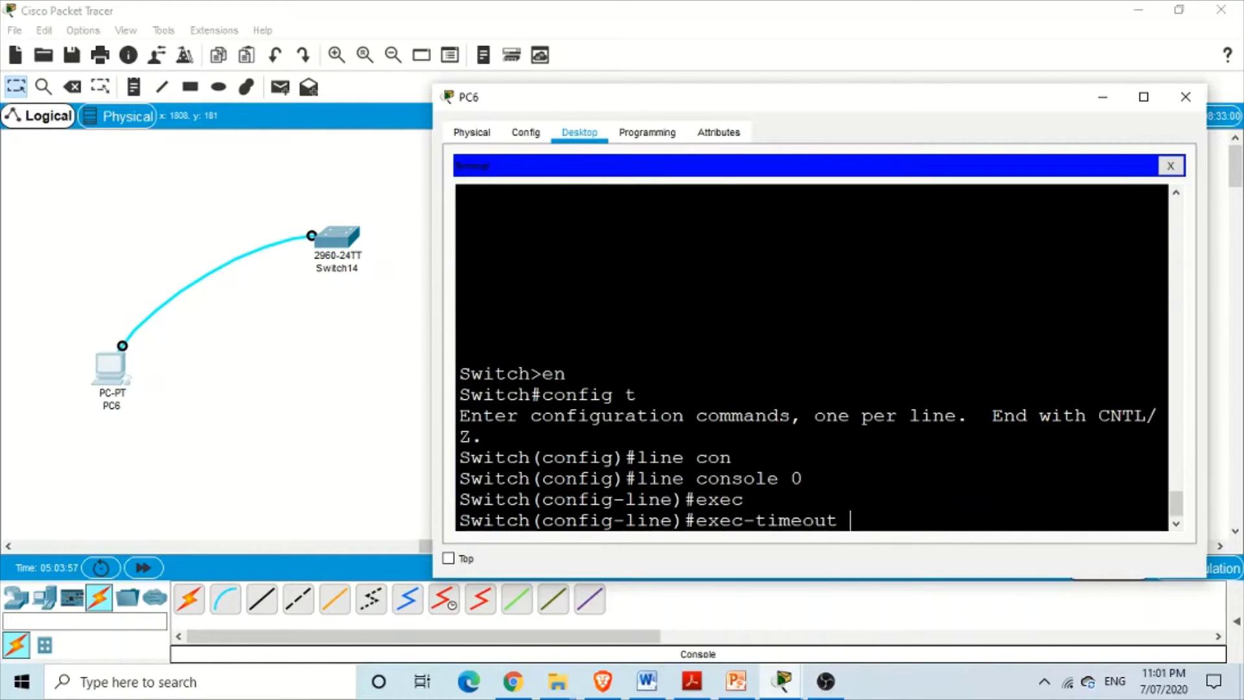
{"action": "type", "text": "0 10"}
{"action": "key", "text": "Return"}
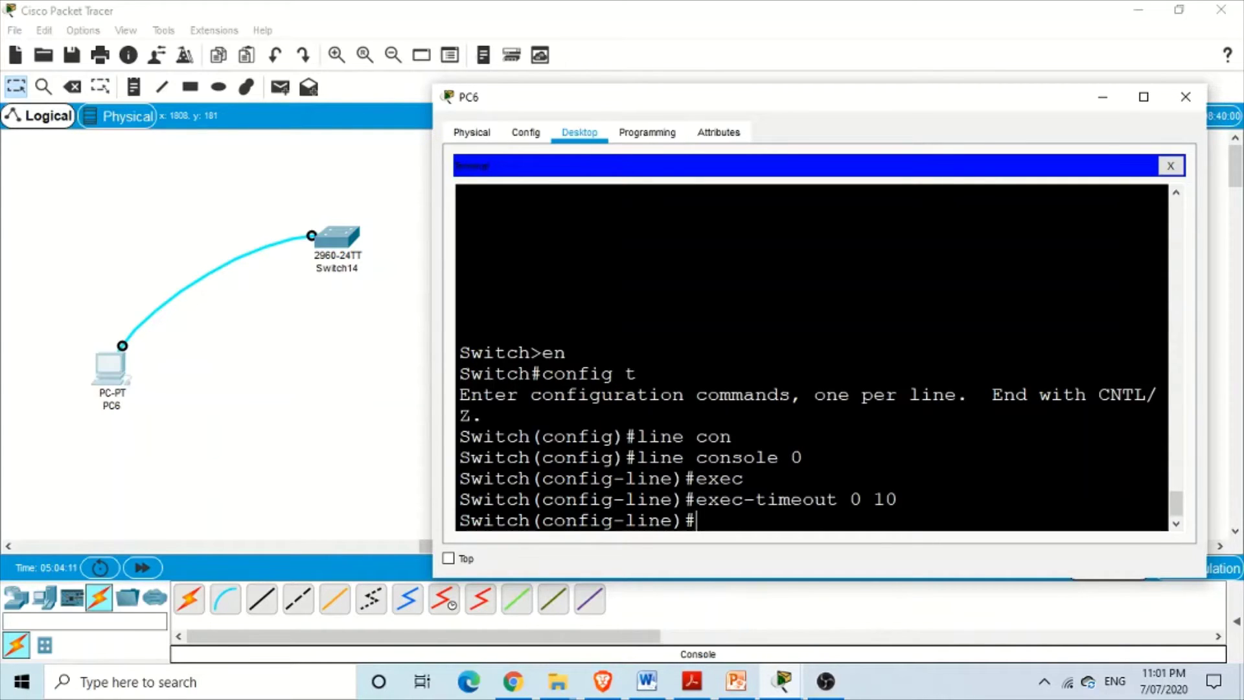
{"action": "type", "text": "exit"}
{"action": "key", "text": "Return"}
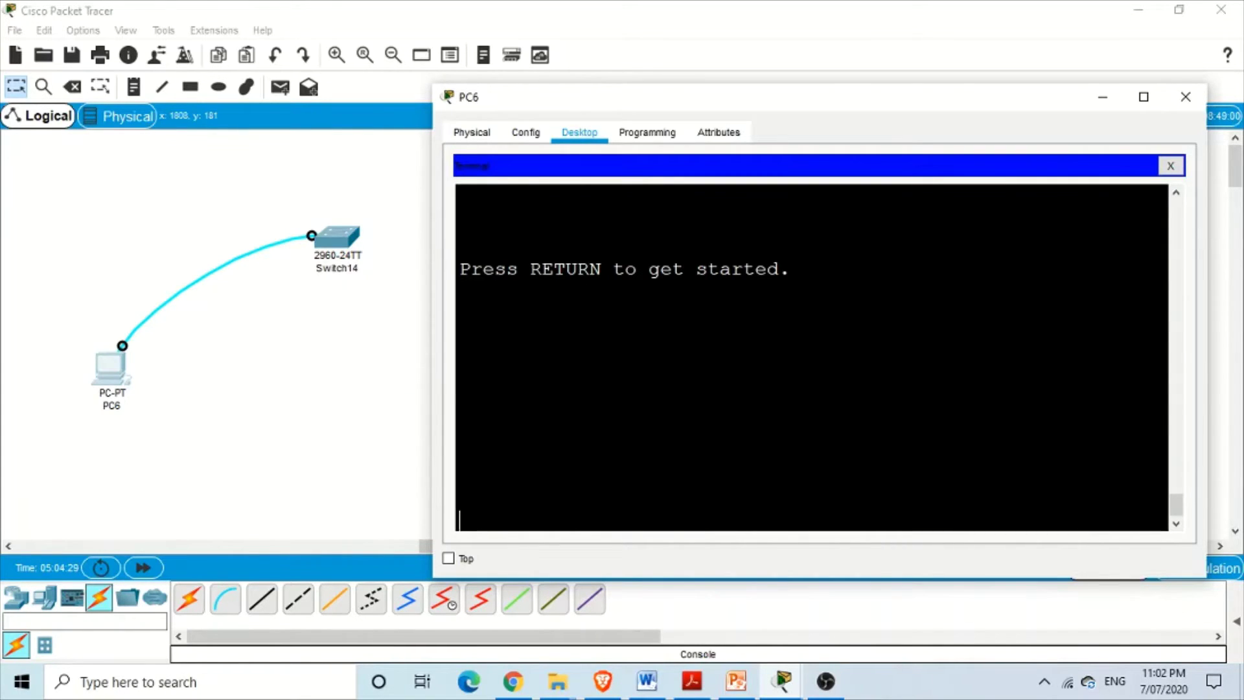
Restart the console session and return to global configuration mode through privileged mode.
{"action": "key", "text": "Return"}
{"action": "key", "text": "Return"}
{"action": "type", "text": "en"}
{"action": "key", "text": "Return"}
{"action": "type", "text": "con"}
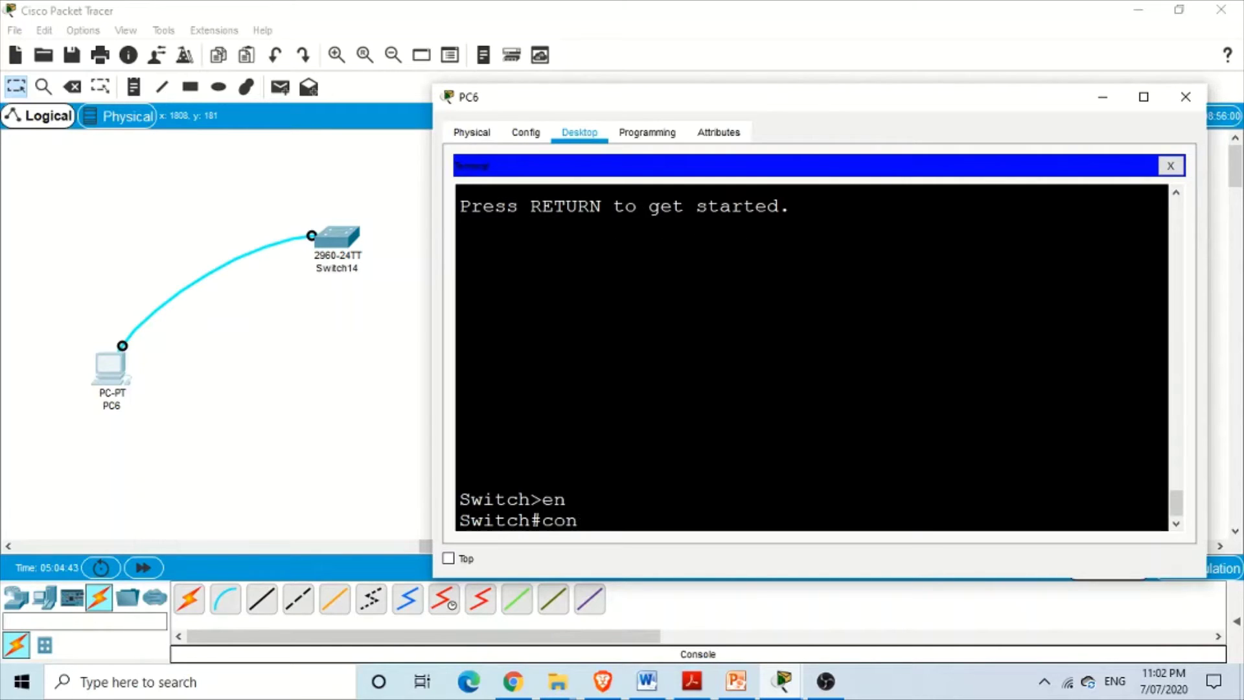
{"action": "type", "text": "fig t"}
{"action": "key", "text": "Return"}
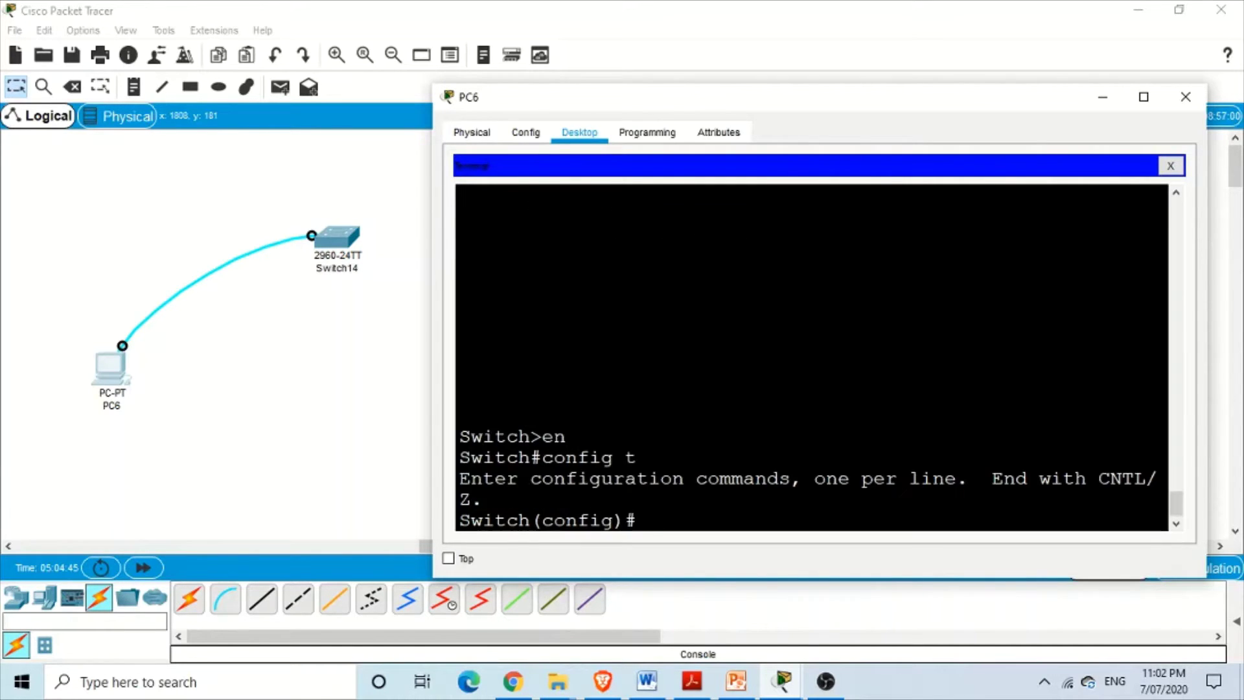
Disable the idle timeout on line console 0 with exec-timeout 0 0.
{"action": "type", "text": "line co"}
{"action": "key", "text": "Tab"}
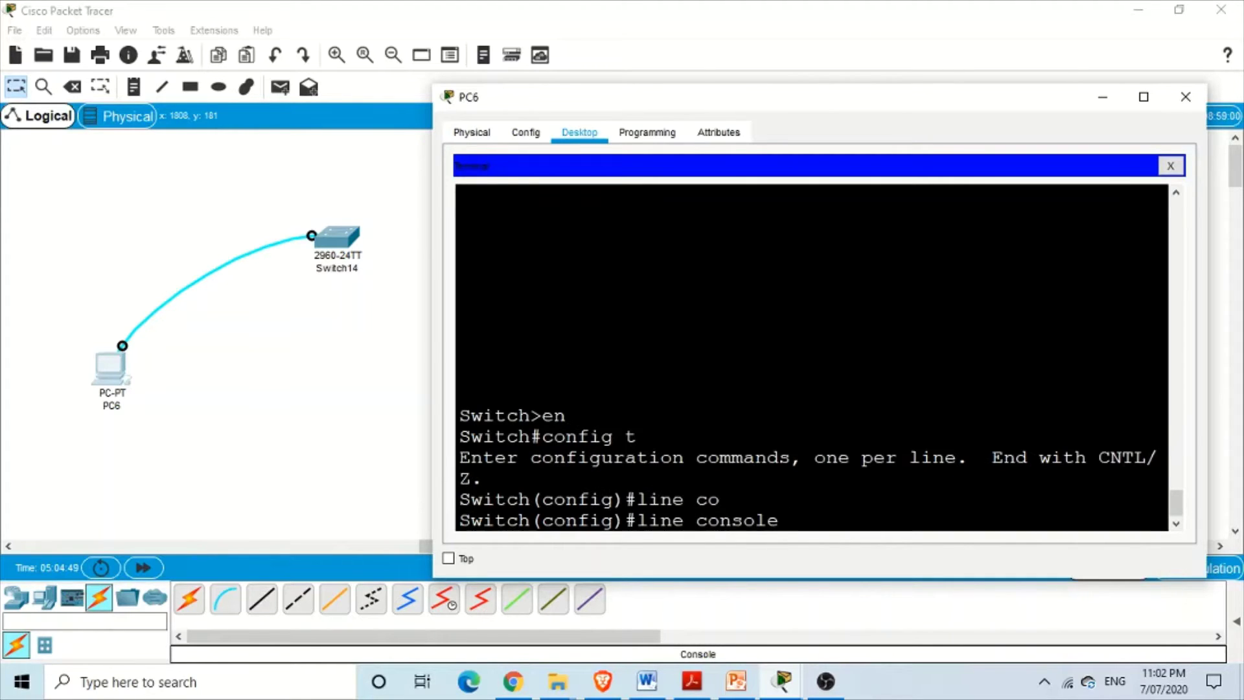
{"action": "type", "text": "0"}
{"action": "key", "text": "Return"}
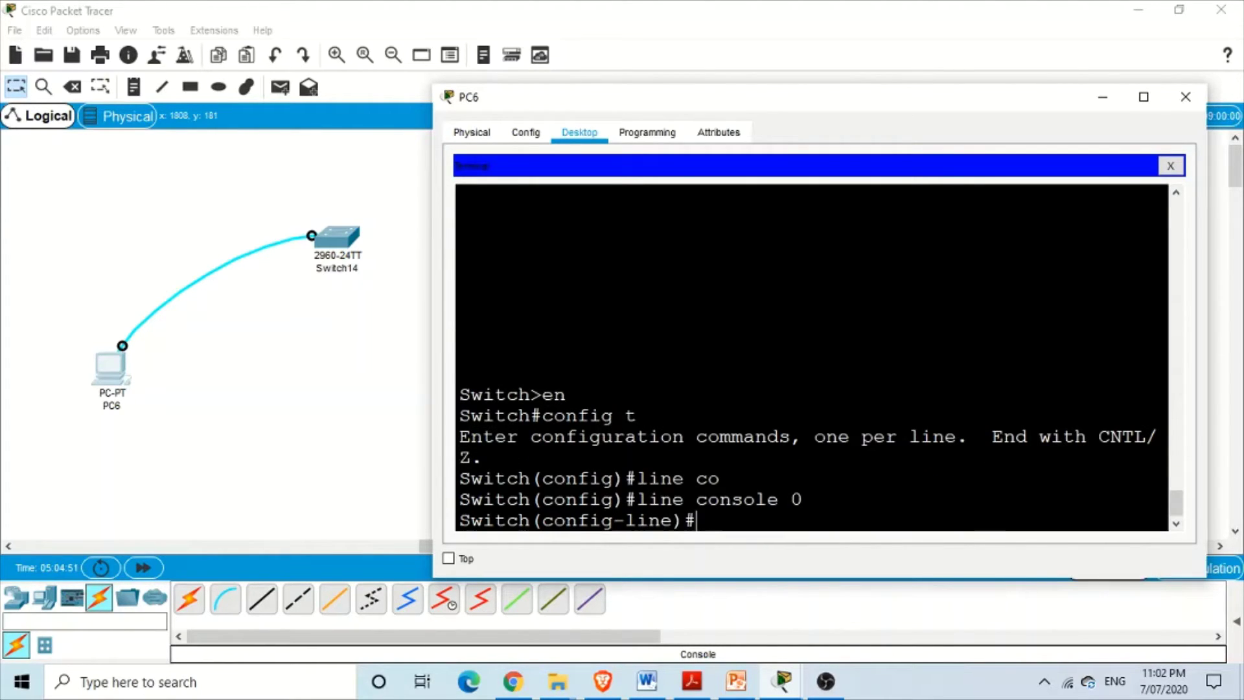
{"action": "type", "text": "exe"}
{"action": "key", "text": "Tab"}
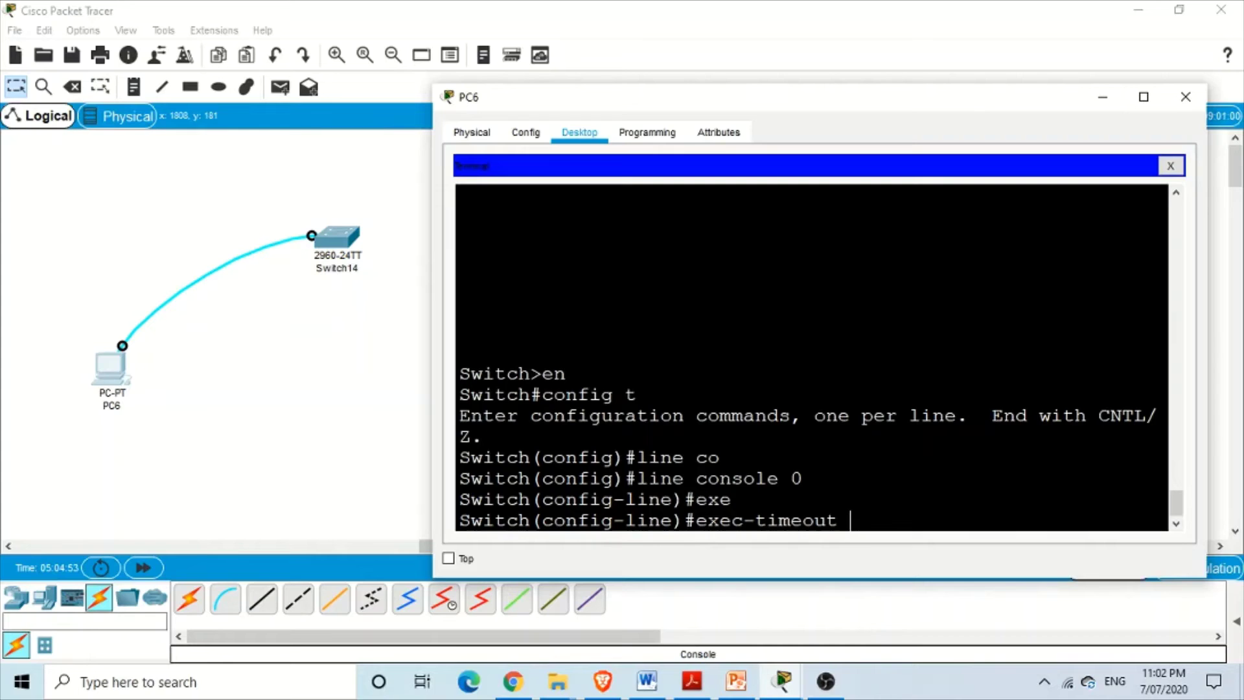
{"action": "type", "text": "0 0"}
{"action": "key", "text": "Return"}
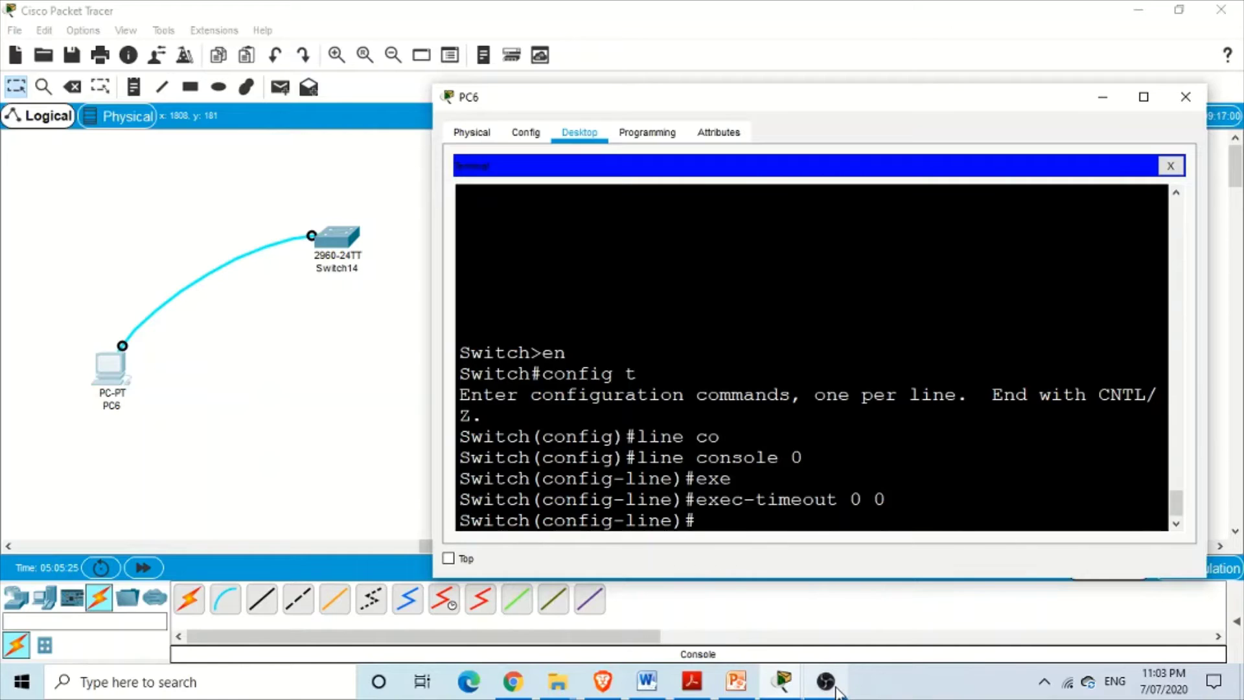
Enter configuration of the virtual terminal lines with line vty 0 15.
{"action": "mouse_move", "coordinate": [835, 692]}
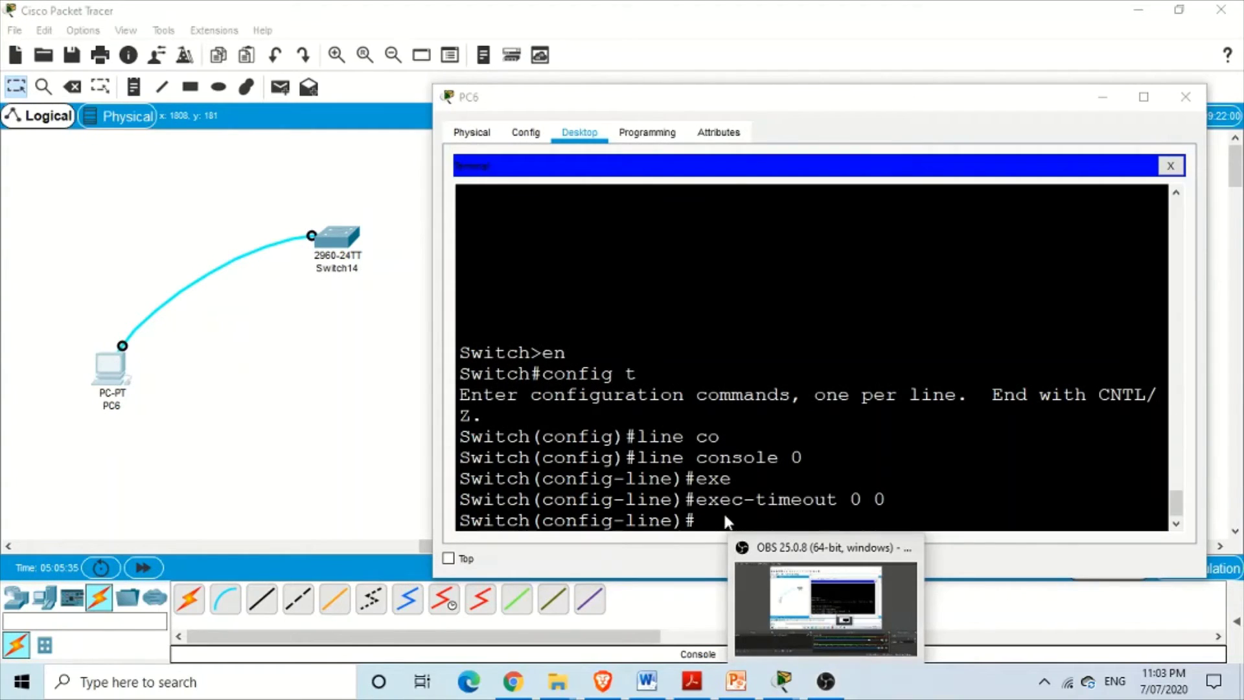
{"action": "left_click", "coordinate": [696, 528]}
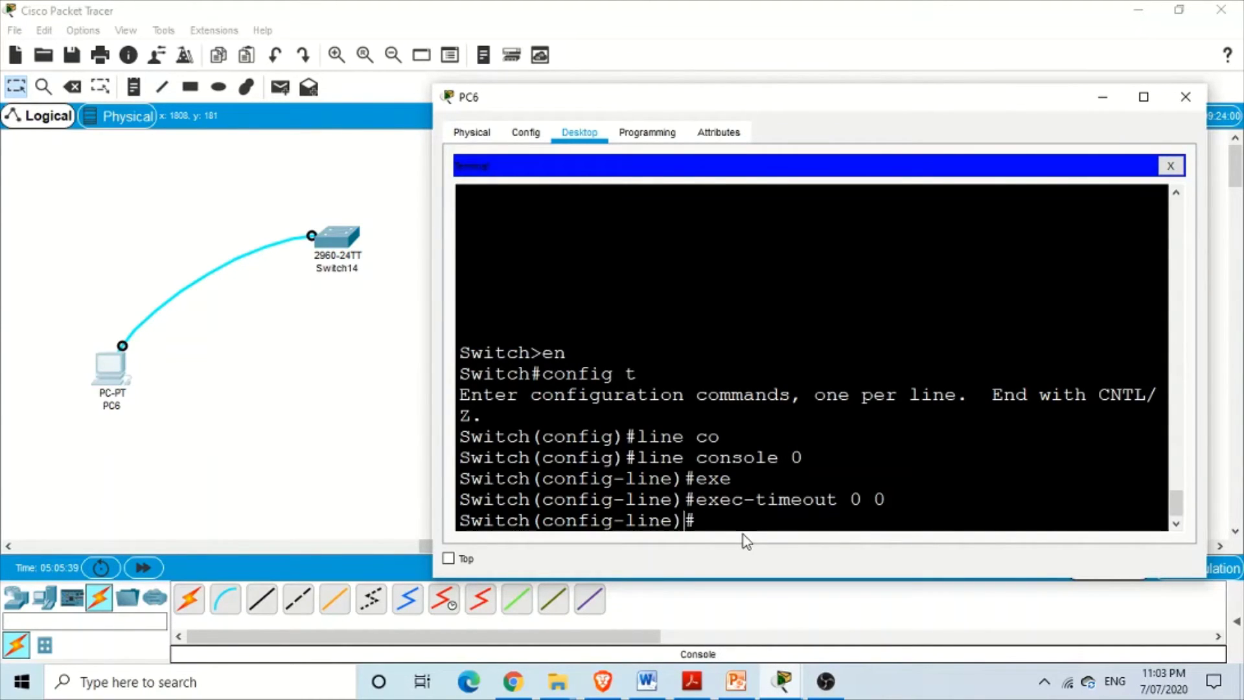
{"action": "type", "text": "line vty 015"}
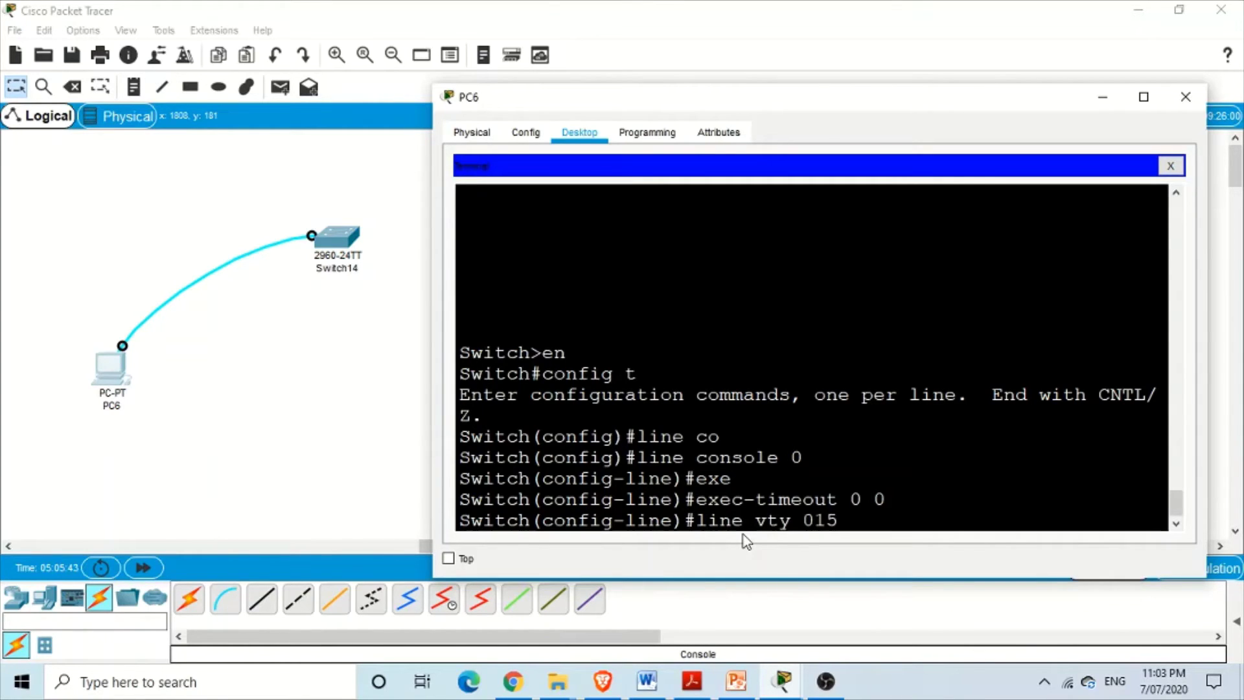
{"action": "key", "text": "BackSpace"}
{"action": "key", "text": "BackSpace"}
{"action": "type", "text": "15"}
{"action": "key", "text": "Return"}
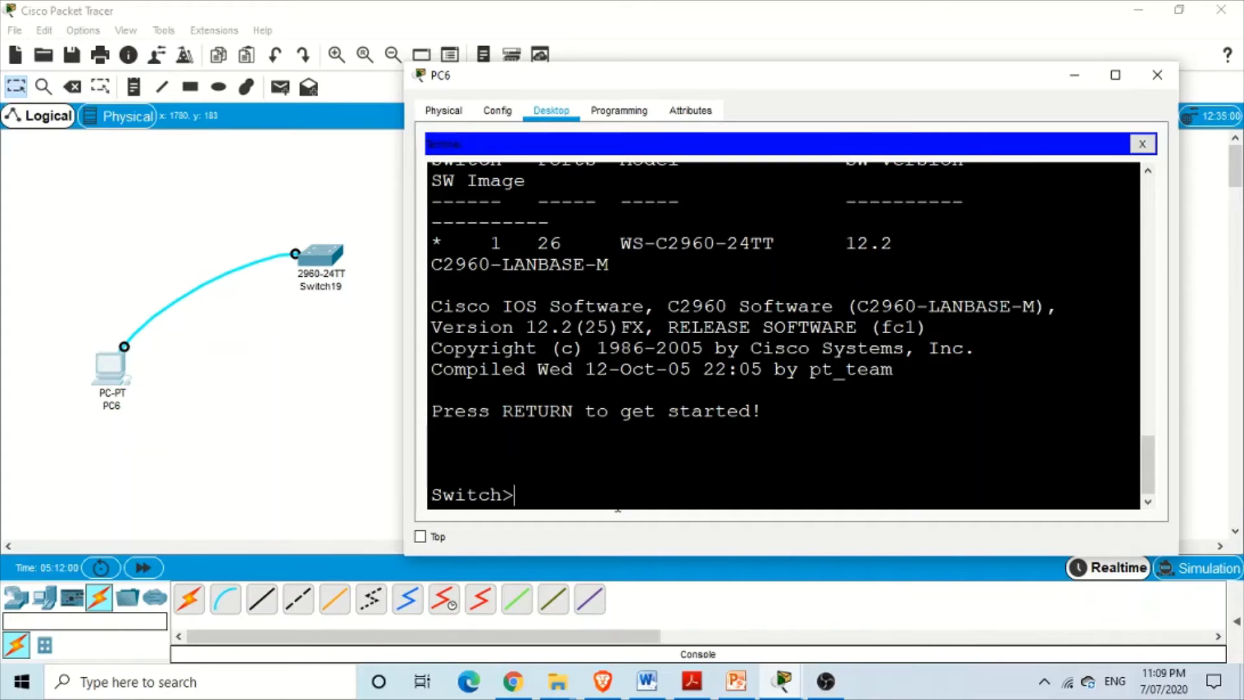
Run the mistyped command ipa at Switch19's user prompt and examine the domain lookup response.
{"action": "type", "text": "ip"}
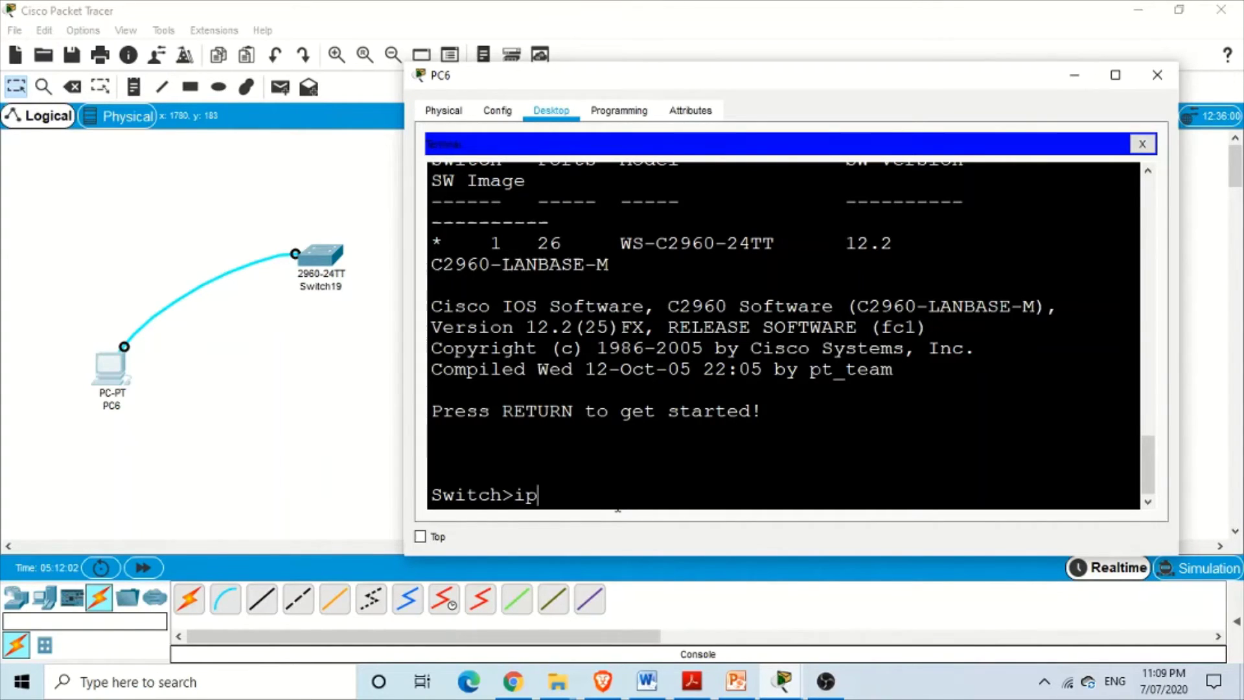
{"action": "type", "text": "a"}
{"action": "key", "text": "Return"}
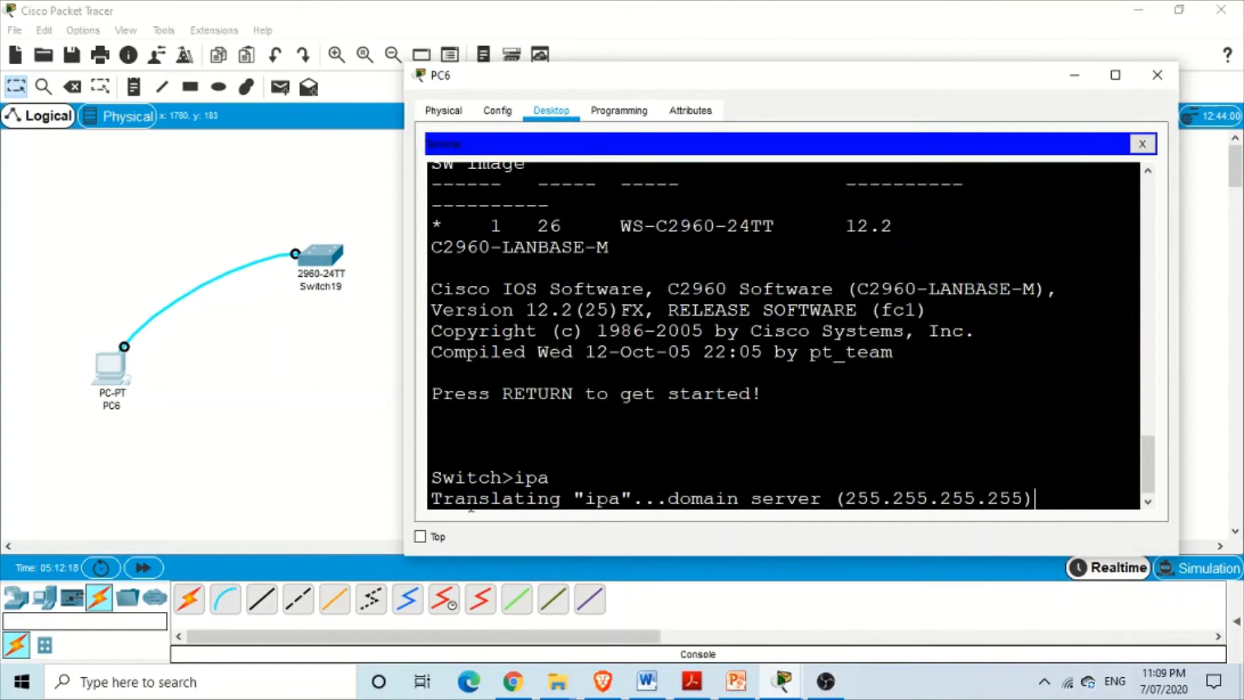
{"action": "left_click_drag", "start_coordinate": [468, 508], "coordinate": [563, 510]}
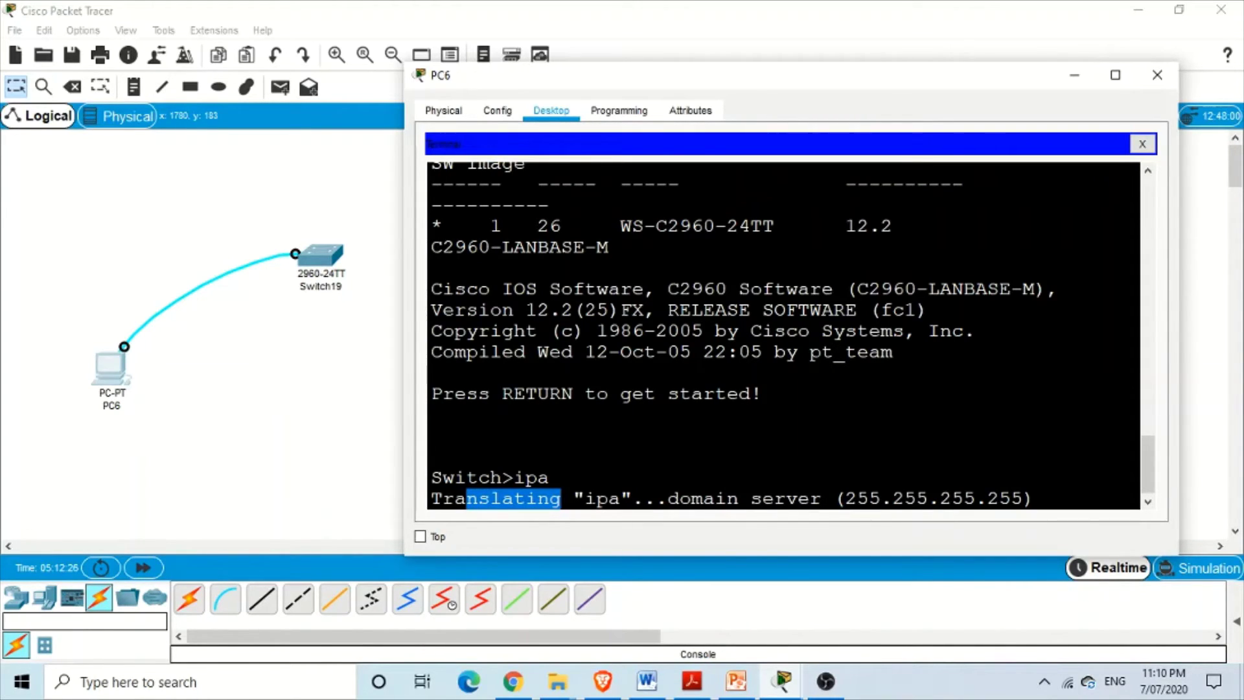
{"action": "left_click", "coordinate": [541, 477]}
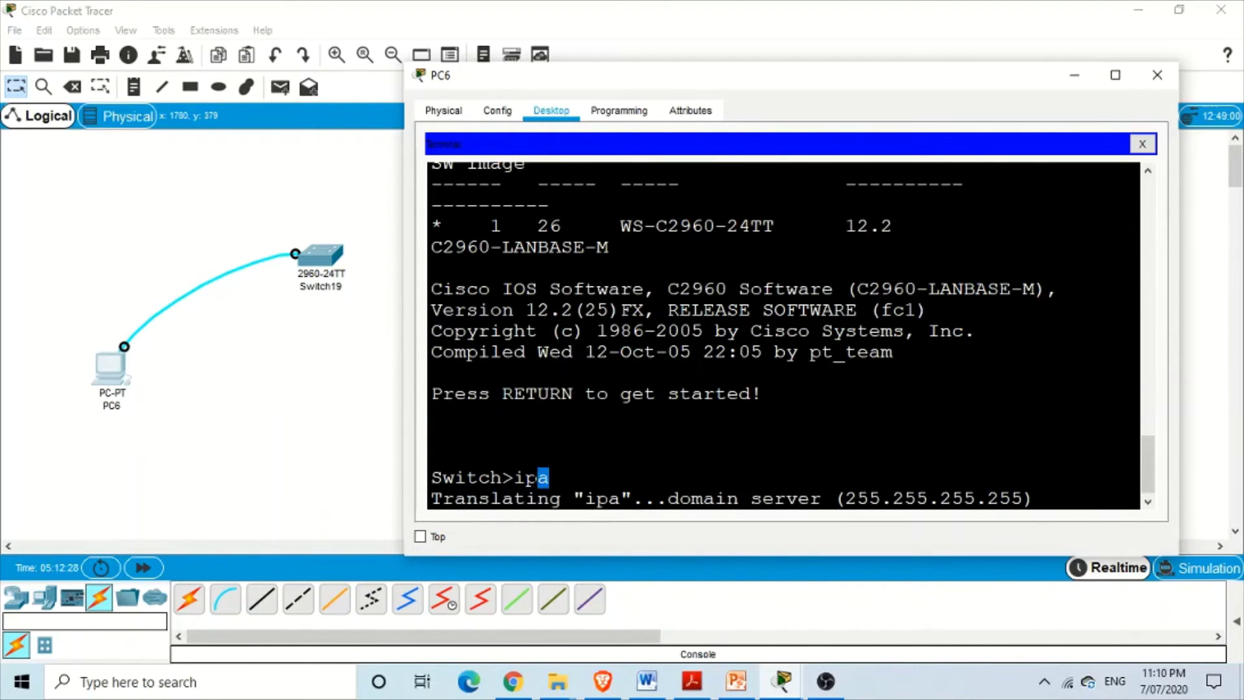
{"action": "left_click_drag", "start_coordinate": [538, 477], "coordinate": [513, 477]}
{"action": "left_click_drag", "start_coordinate": [609, 499], "coordinate": [1028, 504]}
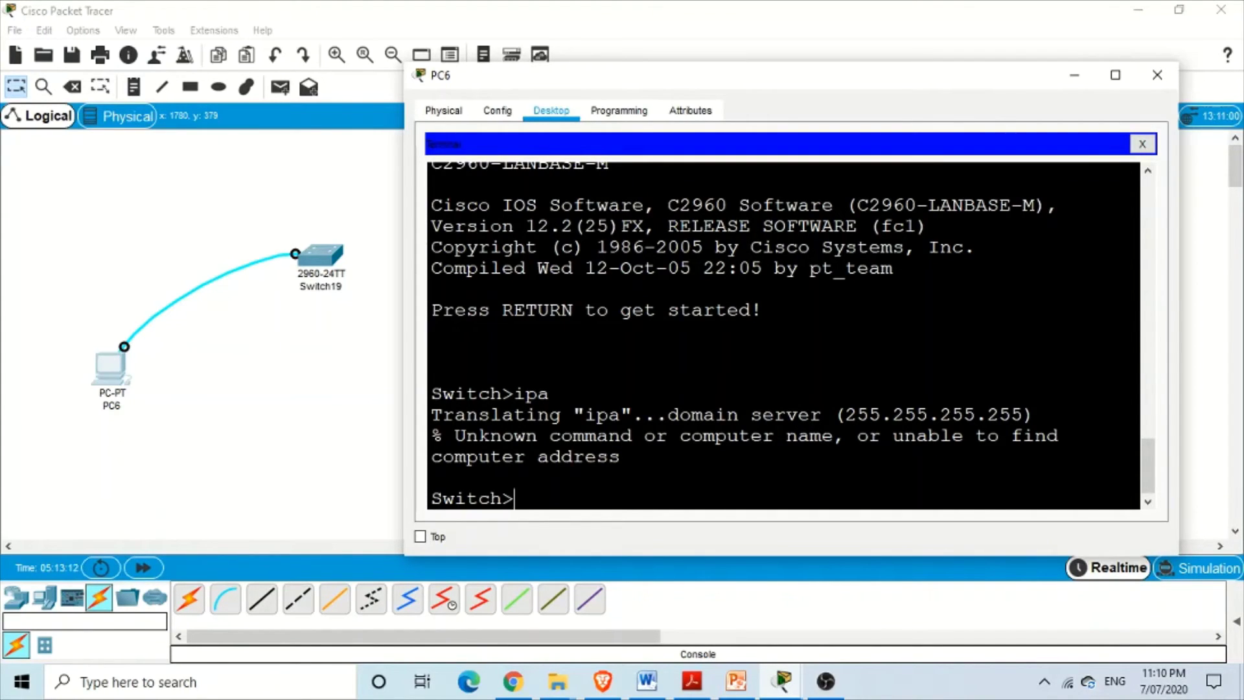
{"action": "left_click_drag", "start_coordinate": [785, 435], "coordinate": [964, 435]}
{"action": "left_click_drag", "start_coordinate": [441, 456], "coordinate": [622, 456]}
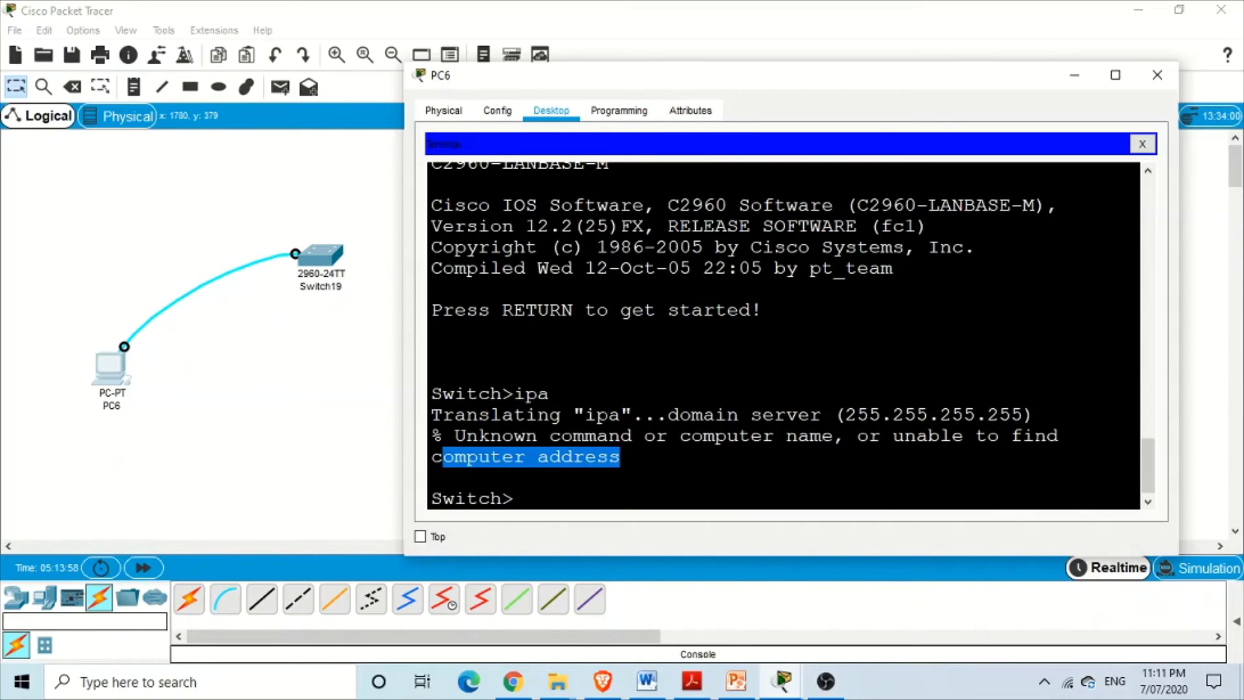
Enter privileged mode on Switch19 and open global configuration with config t.
{"action": "left_click", "coordinate": [513, 498]}
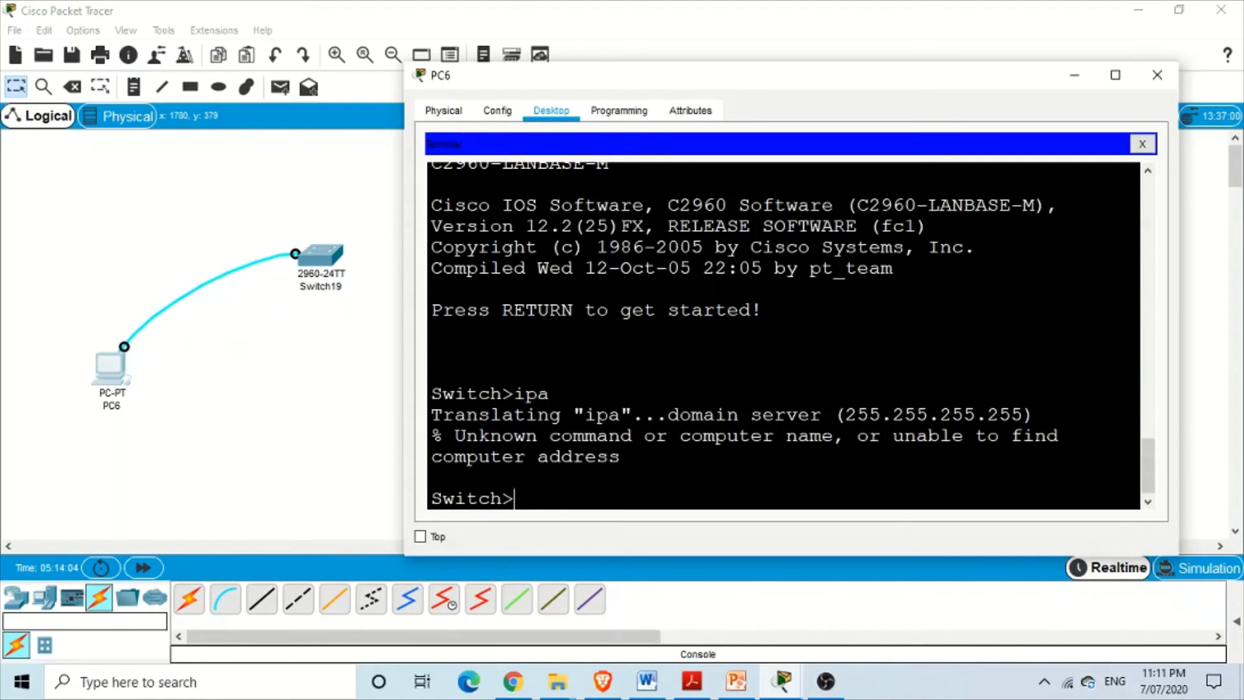
{"action": "type", "text": "en"}
{"action": "key", "text": "Return"}
{"action": "type", "text": "config"}
{"action": "type", "text": "t"}
{"action": "key", "text": "Return"}
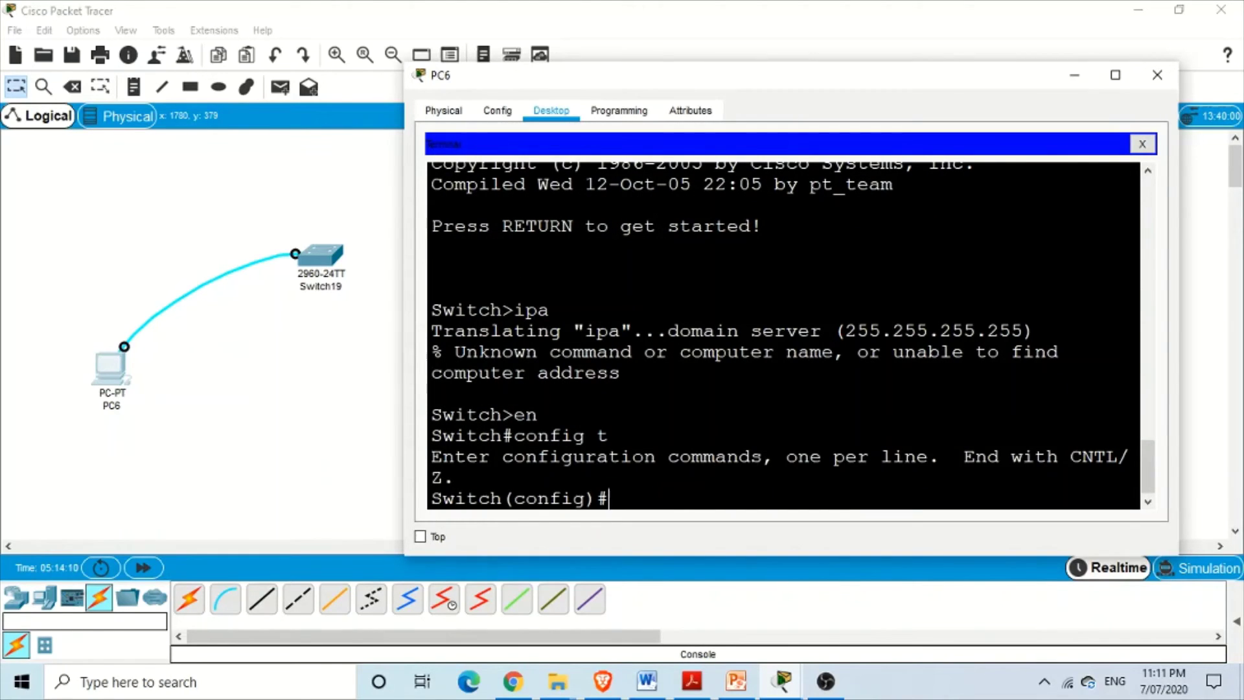
Turn off DNS lookup of mistyped commands with no ip domain lookup.
{"action": "type", "text": "no lookup"}
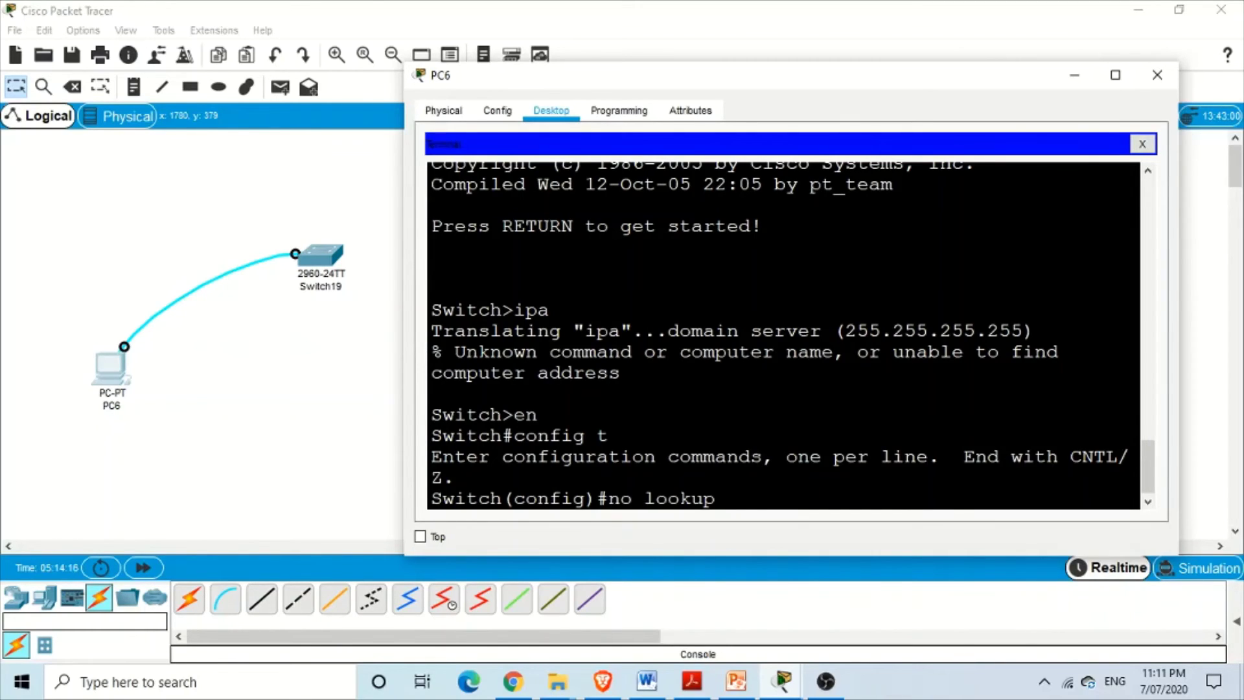
{"action": "key", "text": "BackSpace"}
{"action": "key", "text": "BackSpace"}
{"action": "key", "text": "BackSpace"}
{"action": "key", "text": "BackSpace"}
{"action": "key", "text": "BackSpace"}
{"action": "key", "text": "BackSpace"}
{"action": "key", "text": "BackSpace"}
{"action": "type", "text": "ip do"}
{"action": "key", "text": "Tab"}
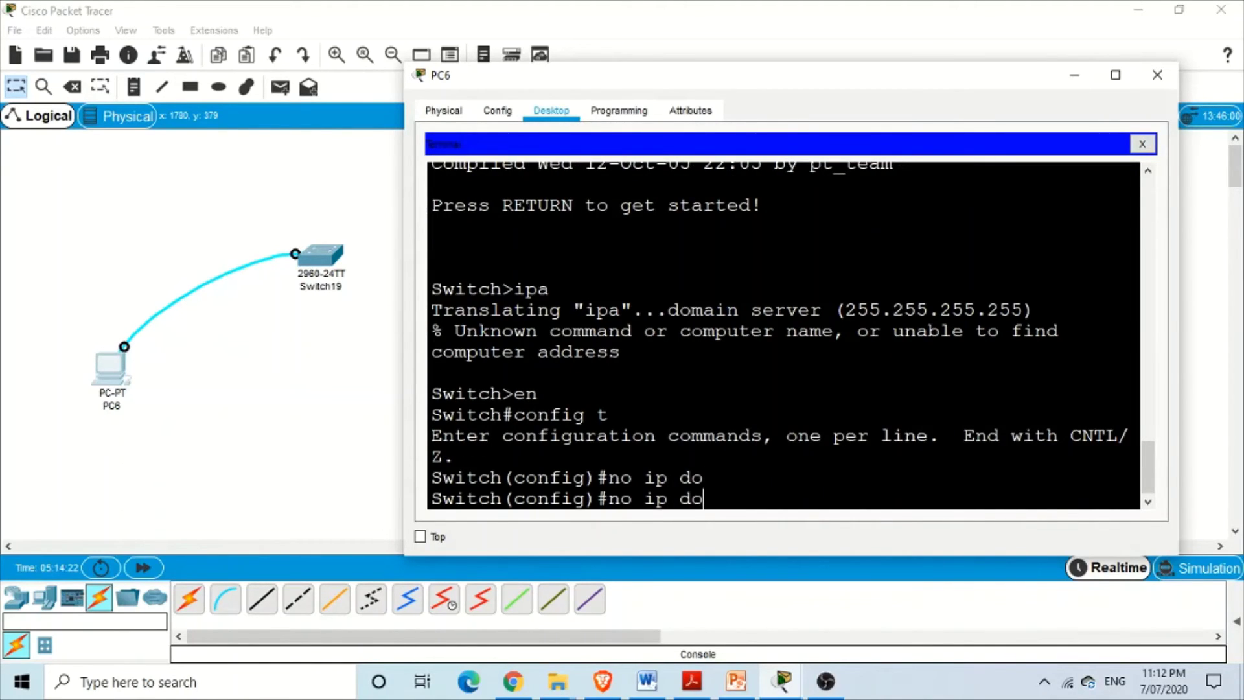
{"action": "type", "text": "main lookup"}
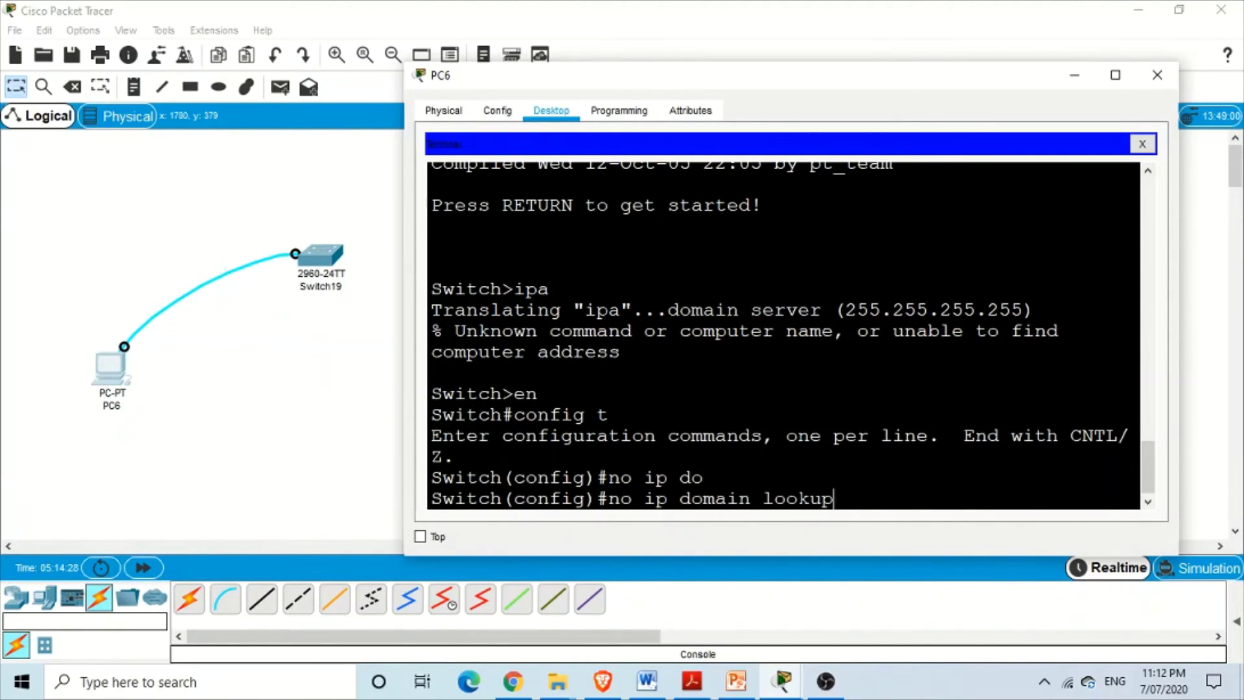
{"action": "key", "text": "Return"}
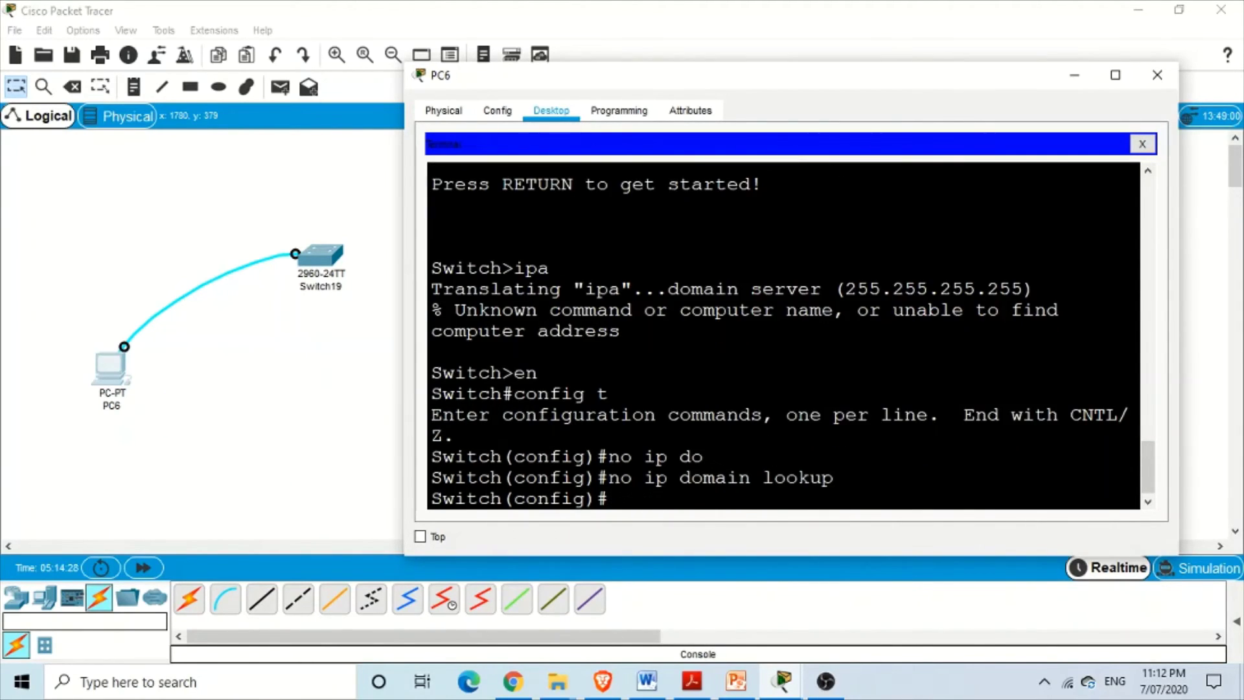
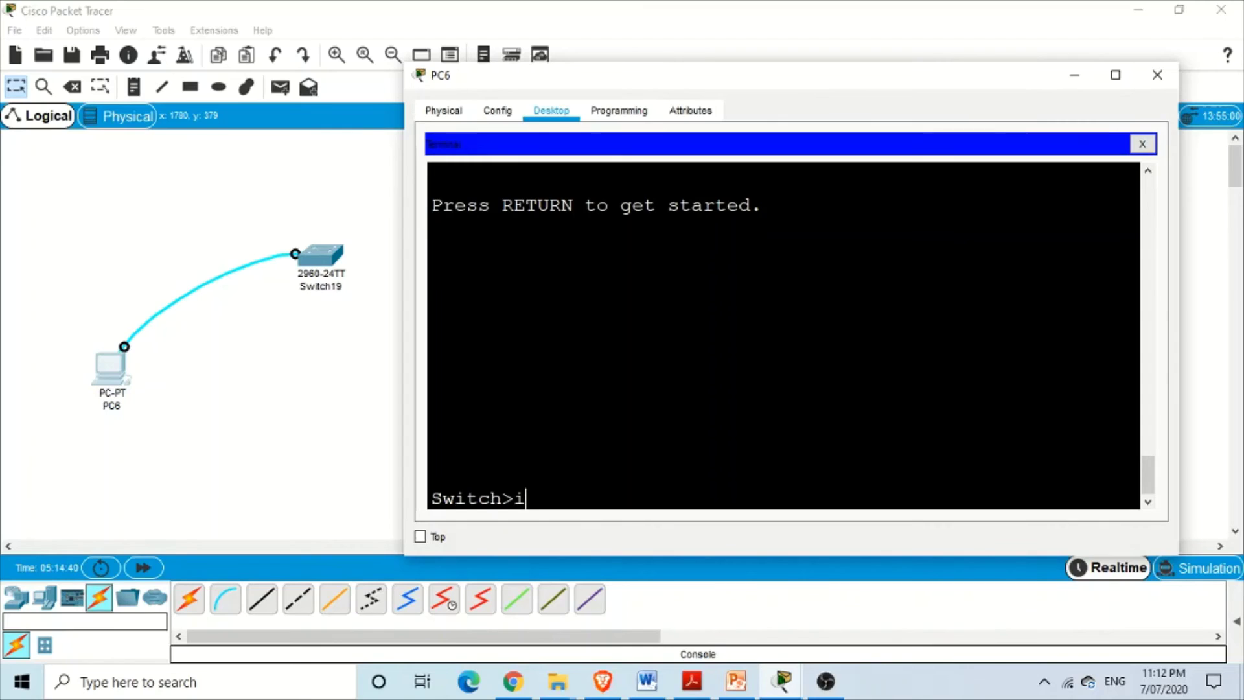
Run the mistyped command ipa again at the user prompt and examine how the switch responds.
{"action": "type", "text": "pa"}
{"action": "key", "text": "Return"}
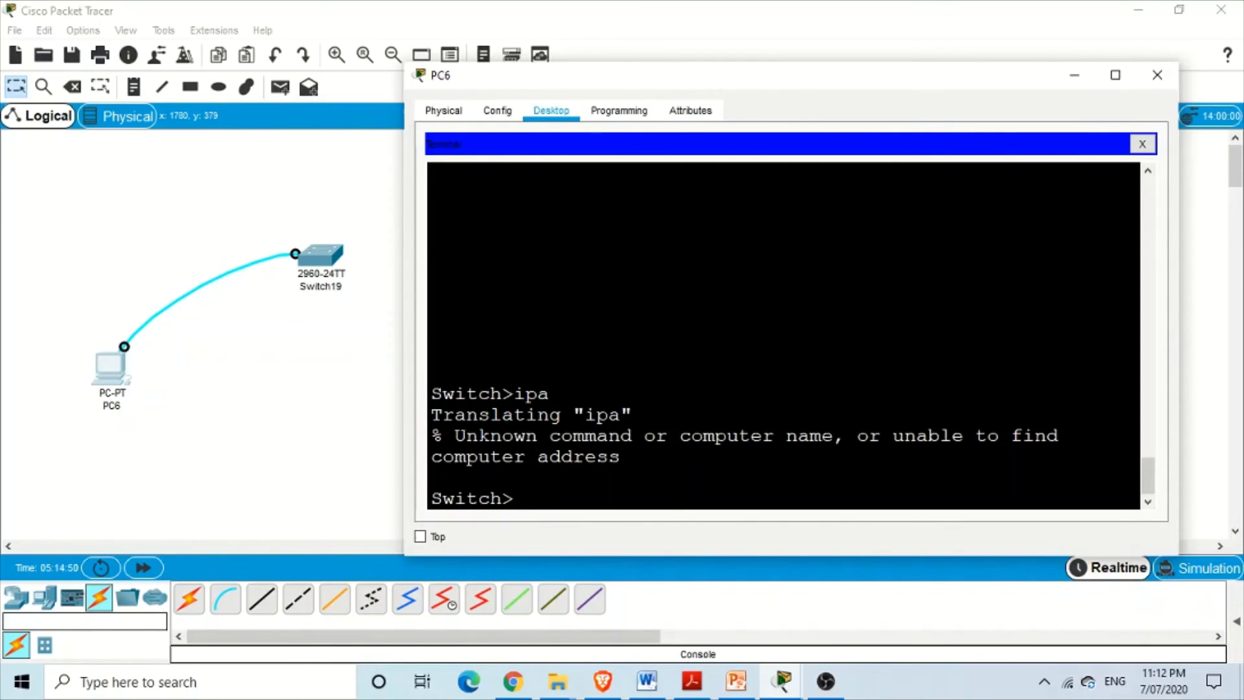
{"action": "left_click_drag", "start_coordinate": [464, 436], "coordinate": [620, 457]}
{"action": "left_click", "coordinate": [430, 478]}
{"action": "mouse_move", "coordinate": [538, 394]}
{"action": "left_mouse_down"}
{"action": "mouse_move", "coordinate": [515, 394]}
{"action": "mouse_move", "coordinate": [538, 394]}
{"action": "left_mouse_up"}
{"action": "mouse_move", "coordinate": [549, 393]}
{"action": "left_mouse_down"}
{"action": "mouse_move", "coordinate": [515, 394]}
{"action": "mouse_move", "coordinate": [537, 393]}
{"action": "left_mouse_up"}
{"action": "left_click_drag", "start_coordinate": [550, 394], "coordinate": [515, 393]}
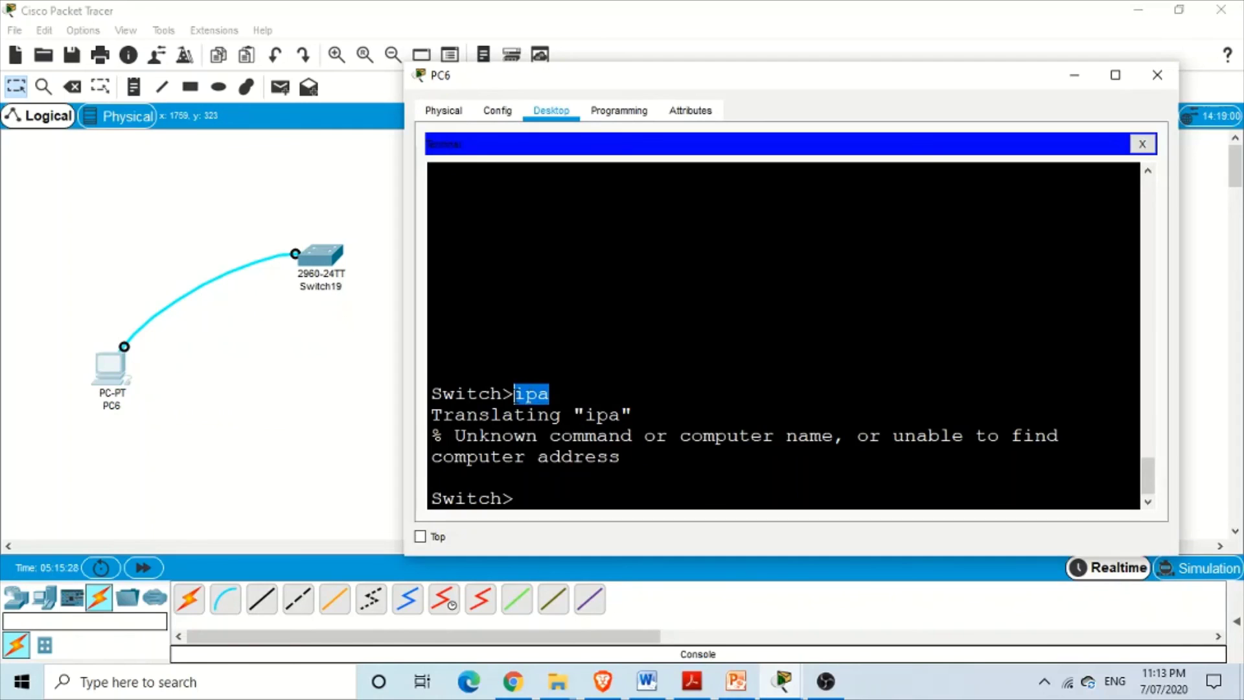